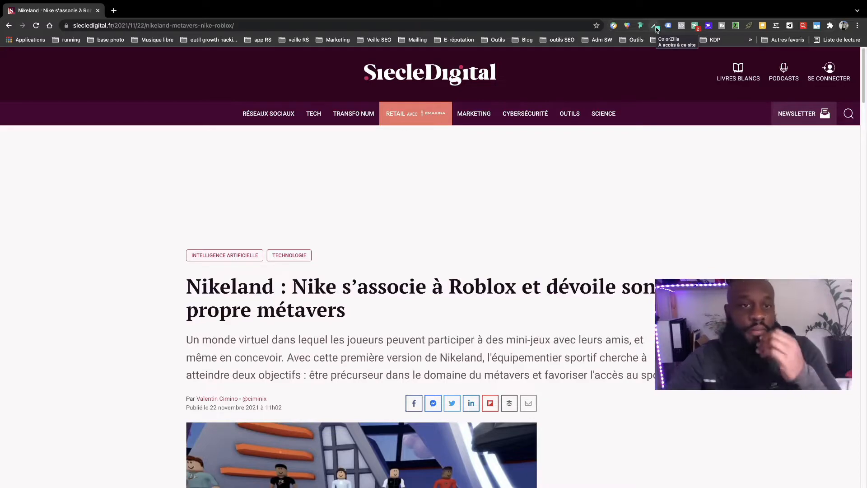
Sample the pink background of the article page's newsletter box with ColorZilla's page color picker, copying its hex code
{"action": "scroll", "coordinate": [528, 238], "scroll_direction": "down", "scroll_amount": 9}
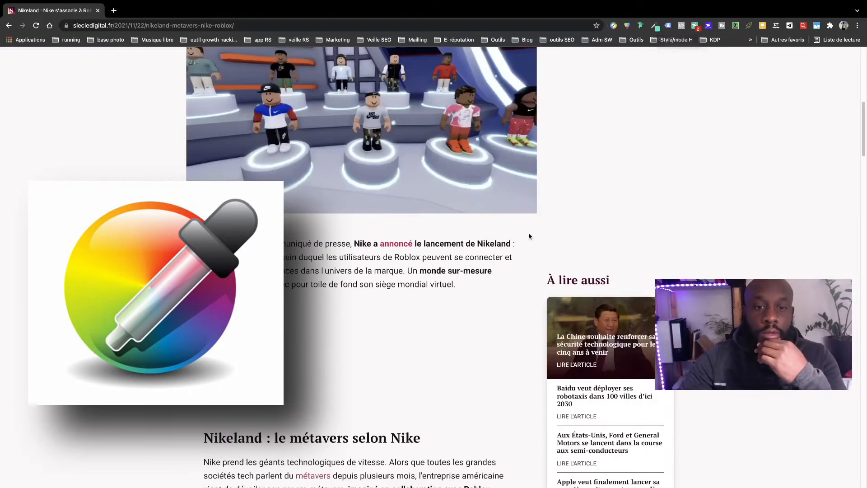
{"action": "scroll", "coordinate": [528, 235], "scroll_direction": "down", "scroll_amount": 15}
{"action": "scroll", "coordinate": [528, 235], "scroll_direction": "up", "scroll_amount": 6}
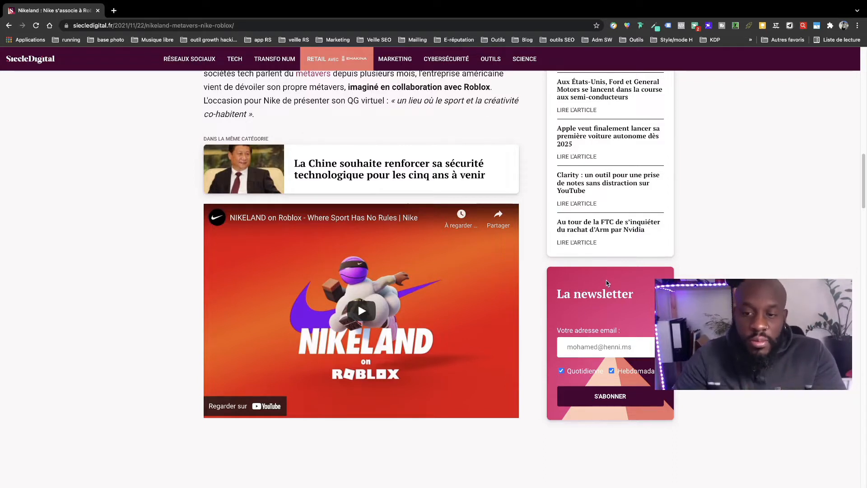
{"action": "left_click", "coordinate": [654, 25]}
{"action": "left_click", "coordinate": [627, 42]}
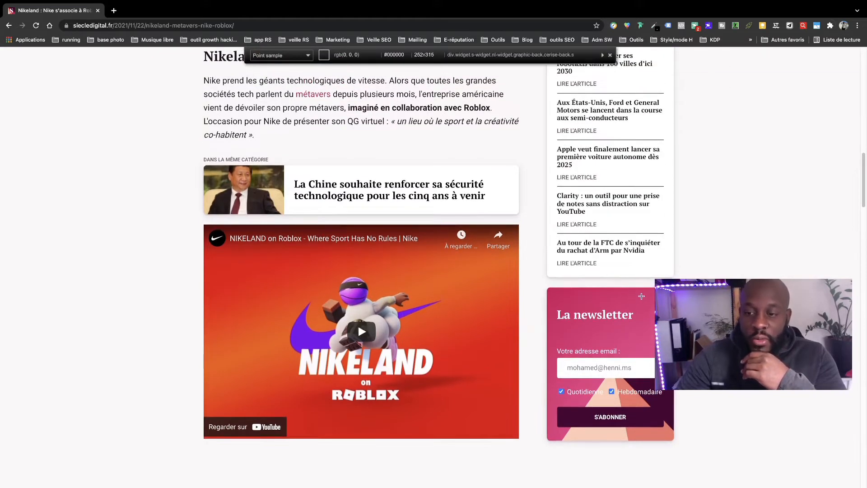
{"action": "left_click", "coordinate": [624, 334]}
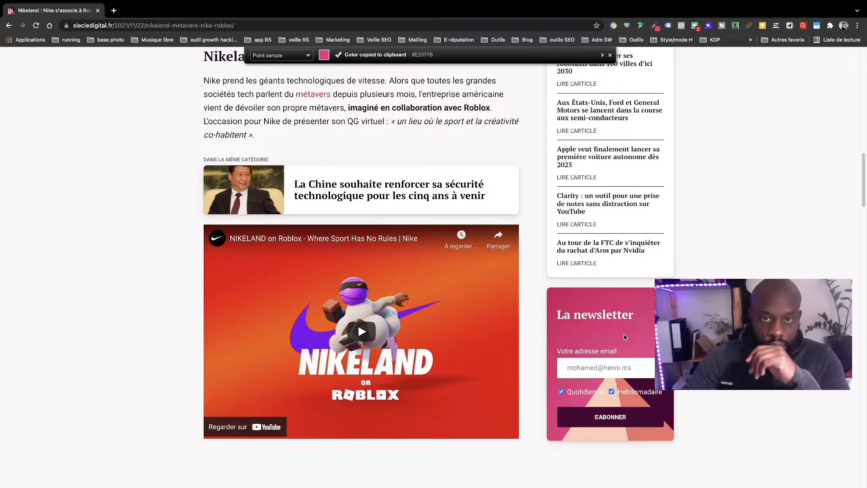
{"action": "scroll", "coordinate": [412, 57], "scroll_direction": "down", "scroll_amount": 1}
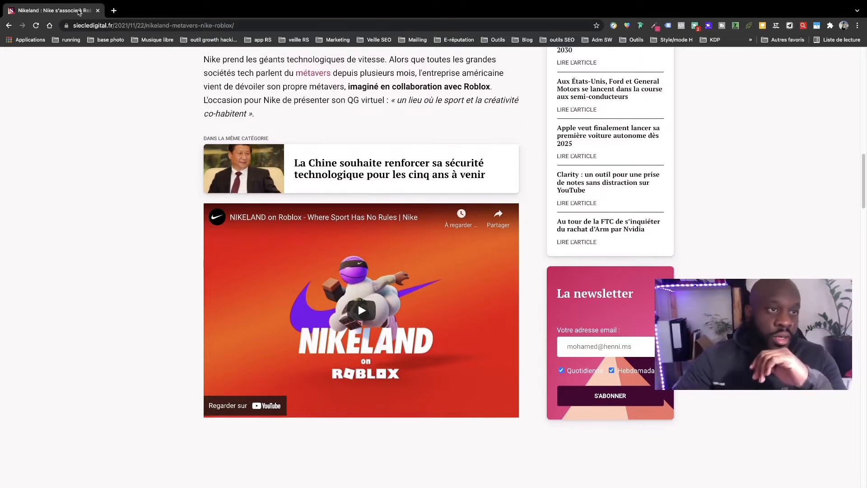
Search Google in a new tab for the copied color code #E2377B
{"action": "left_click", "coordinate": [113, 11]}
{"action": "left_click", "coordinate": [112, 26]}
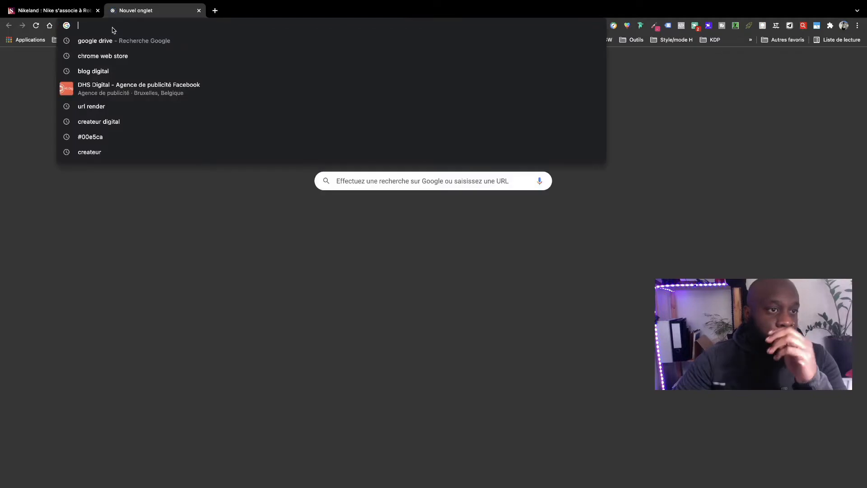
{"action": "key", "text": "super+v"}
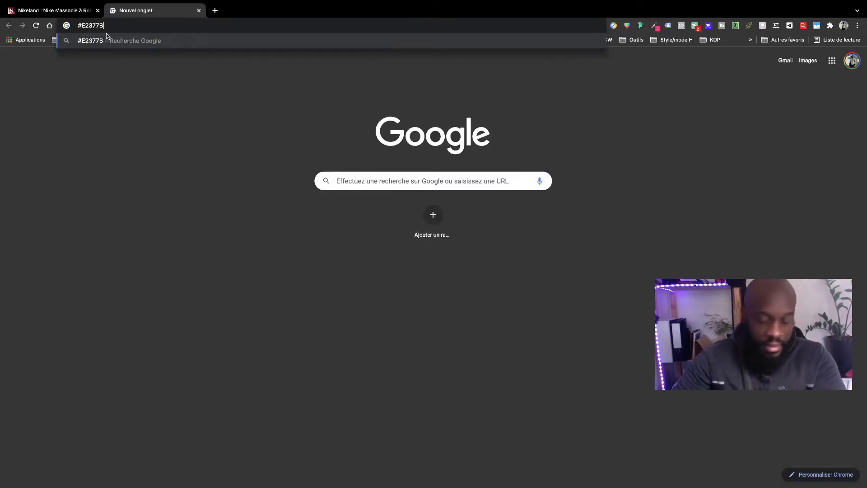
{"action": "key", "text": "Return"}
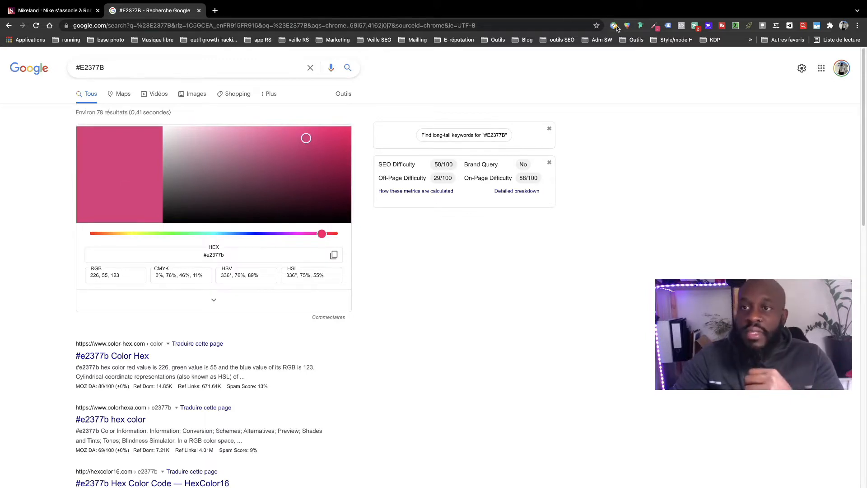
View the sampled color and the color history in ColorZilla's Color Picker, then close it
{"action": "left_click", "coordinate": [652, 26]}
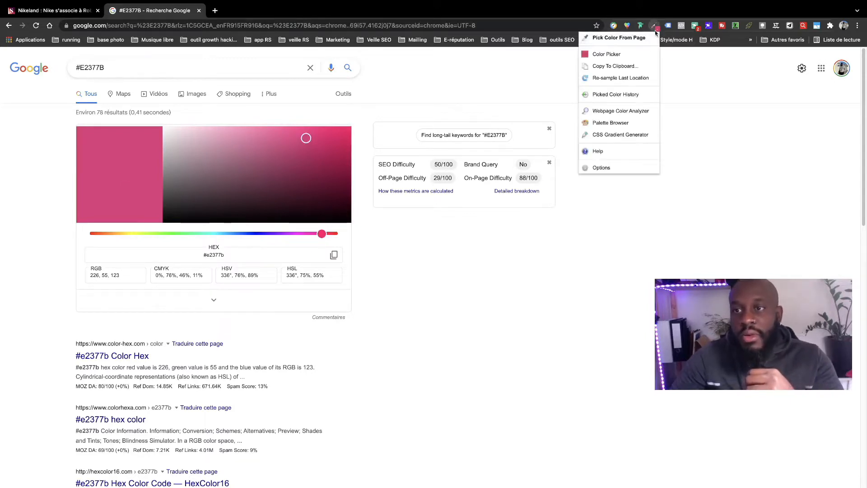
{"action": "left_click", "coordinate": [634, 53]}
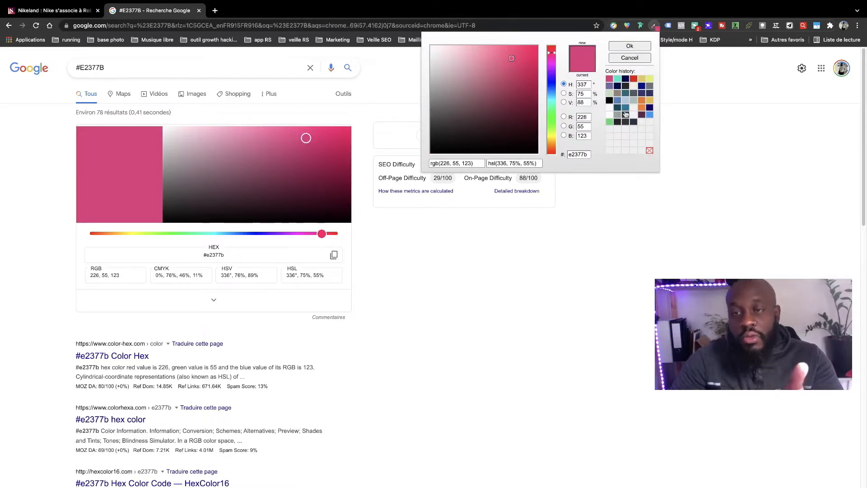
{"action": "left_click", "coordinate": [655, 27]}
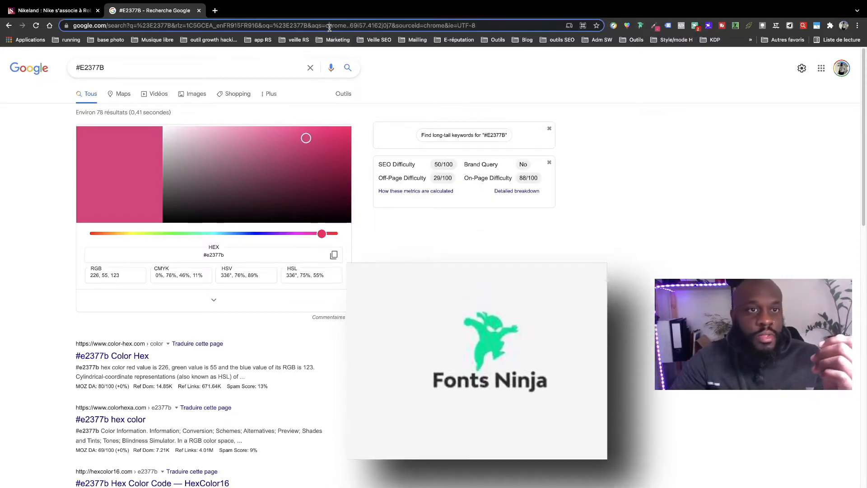
Go to Nike's French website in the current tab and dismiss its cookie consent dialog
{"action": "left_click", "coordinate": [328, 25]}
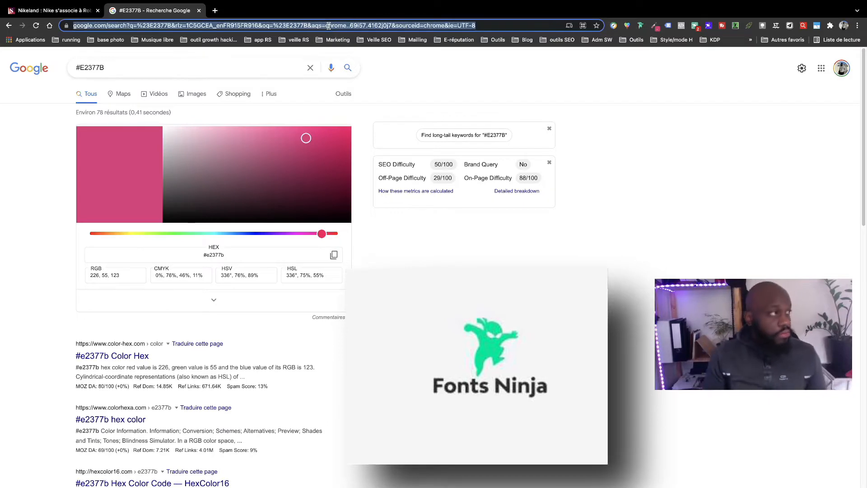
{"action": "type", "text": "nike"}
{"action": "key", "text": "Return"}
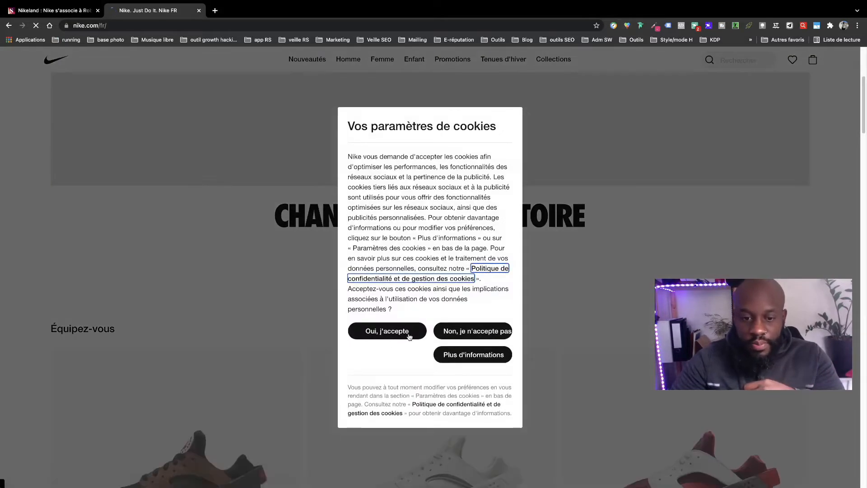
{"action": "left_click", "coordinate": [440, 333]}
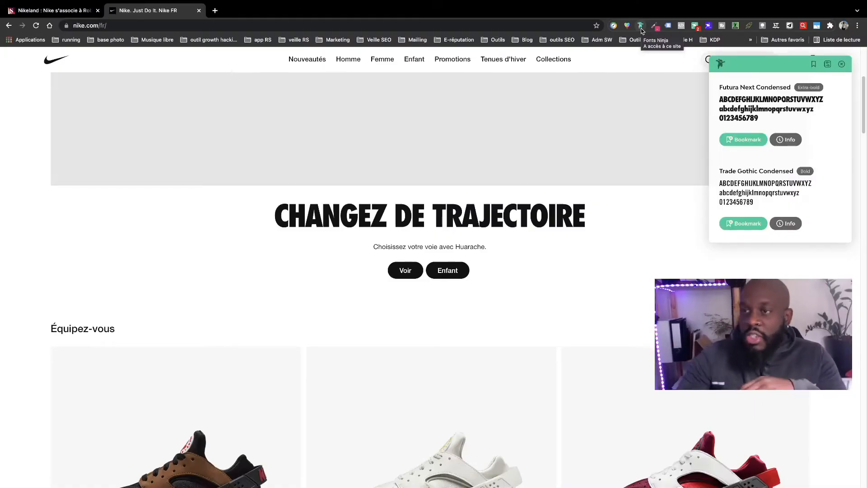
Inspect the fonts of the "Changez de trajectoire" headline and the shoe product names with Fonts Ninja
{"action": "mouse_move", "coordinate": [503, 212]}
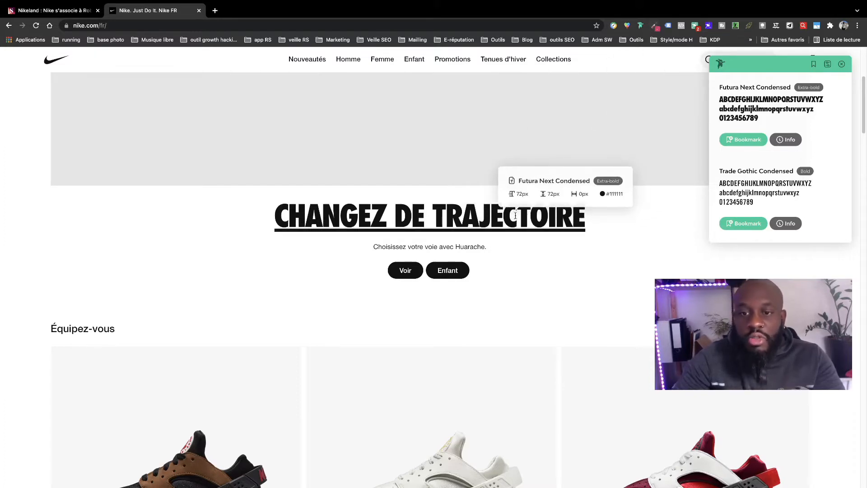
{"action": "scroll", "coordinate": [514, 217], "scroll_direction": "down", "scroll_amount": 1}
{"action": "scroll", "coordinate": [515, 216], "scroll_direction": "down", "scroll_amount": 8}
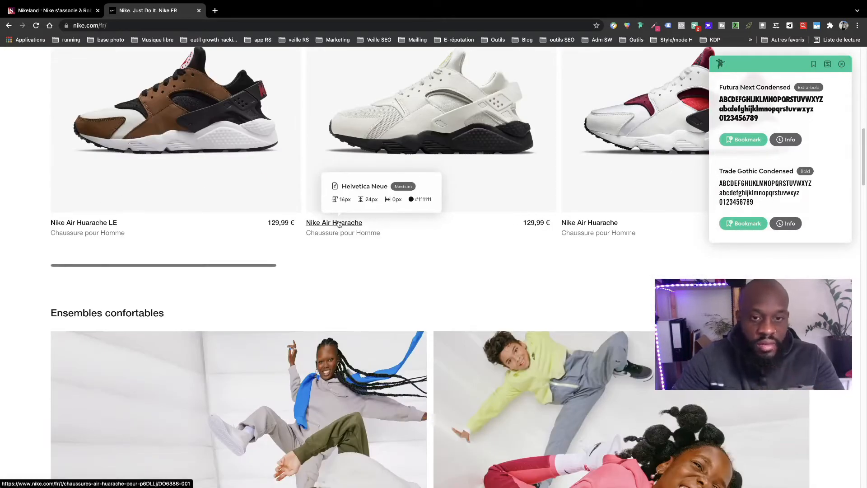
{"action": "scroll", "coordinate": [343, 217], "scroll_direction": "down", "scroll_amount": 5}
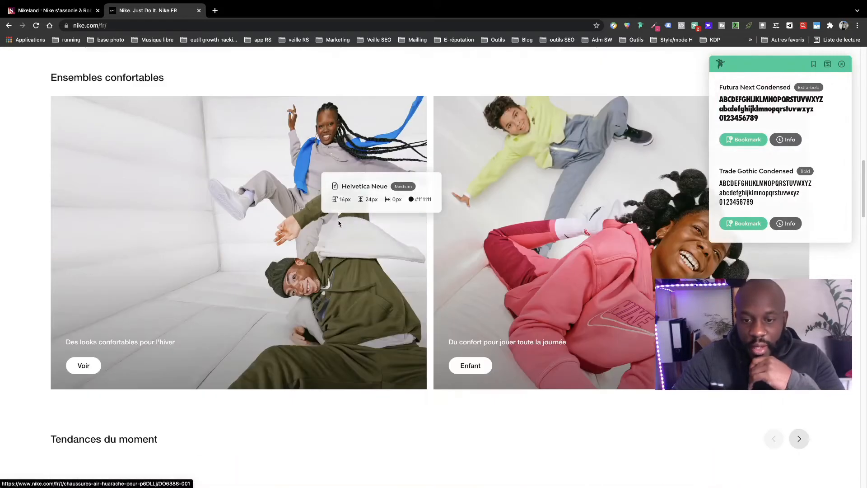
{"action": "scroll", "coordinate": [349, 211], "scroll_direction": "up", "scroll_amount": 3}
{"action": "scroll", "coordinate": [349, 211], "scroll_direction": "up", "scroll_amount": 9}
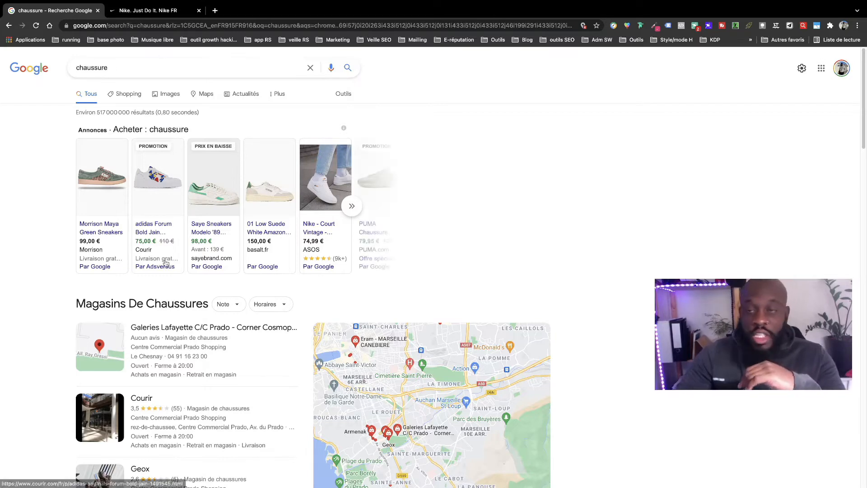
Preview the Zalando result of the "chaussure" search with URL Render and look through the preview pane
{"action": "scroll", "coordinate": [50, 225], "scroll_direction": "down", "scroll_amount": 8}
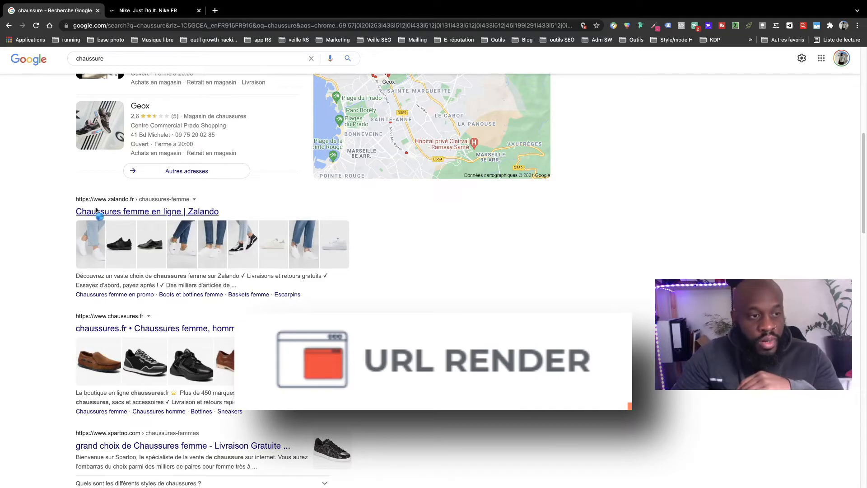
{"action": "mouse_move", "coordinate": [101, 213]}
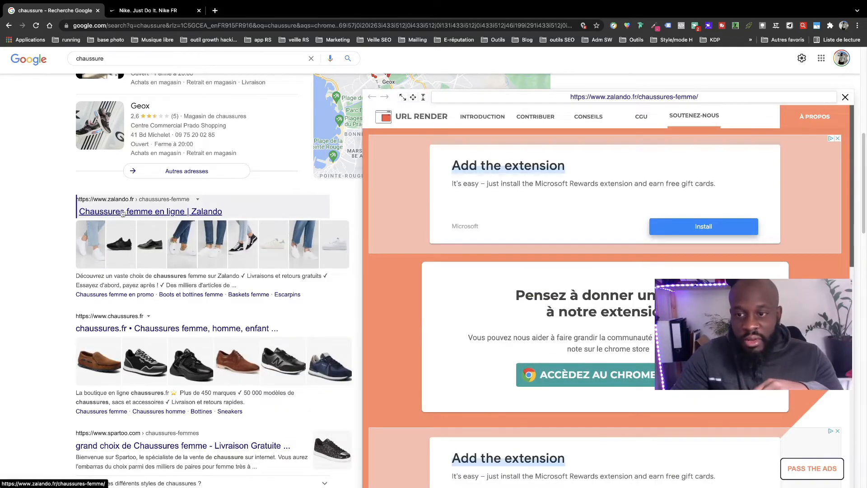
{"action": "scroll", "coordinate": [545, 242], "scroll_direction": "down", "scroll_amount": 4}
{"action": "scroll", "coordinate": [545, 242], "scroll_direction": "down", "scroll_amount": 5}
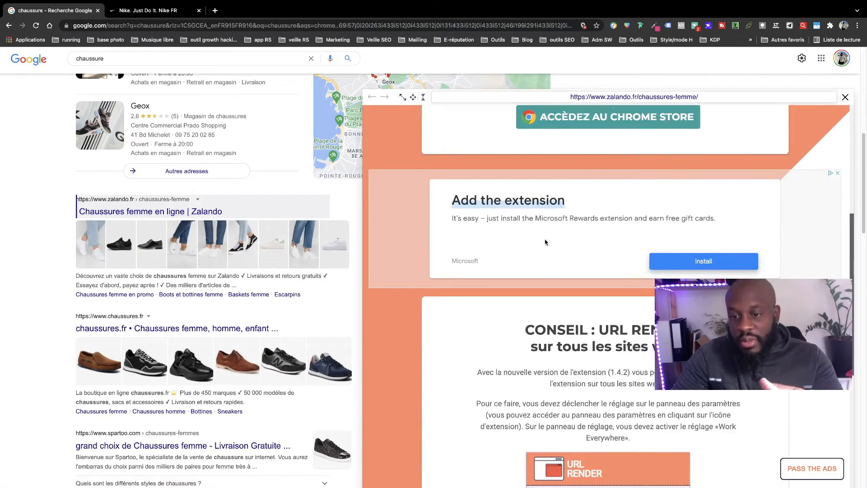
{"action": "scroll", "coordinate": [48, 253], "scroll_direction": "down", "scroll_amount": 2}
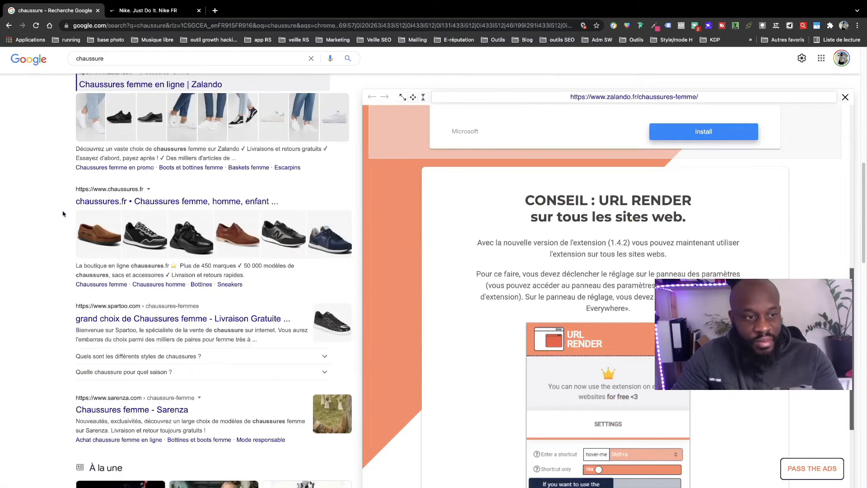
Preview the chaussures.fr search result with URL Render and look through its page
{"action": "mouse_move", "coordinate": [116, 199]}
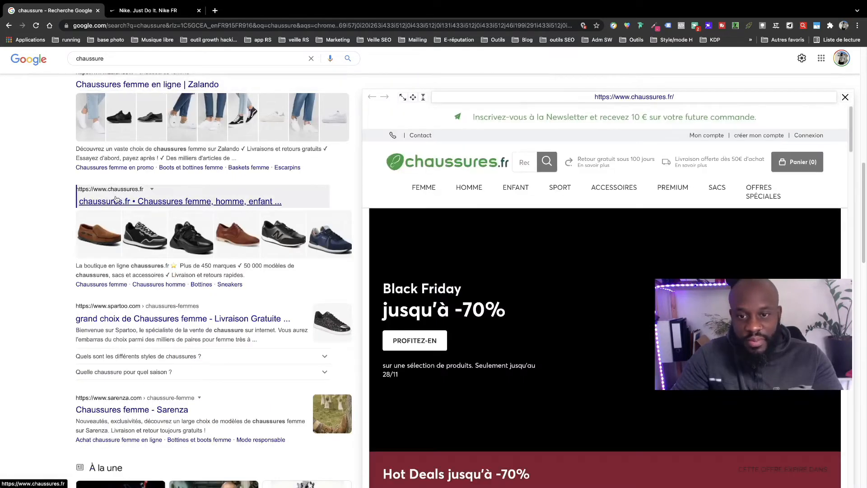
{"action": "scroll", "coordinate": [520, 212], "scroll_direction": "down", "scroll_amount": 6}
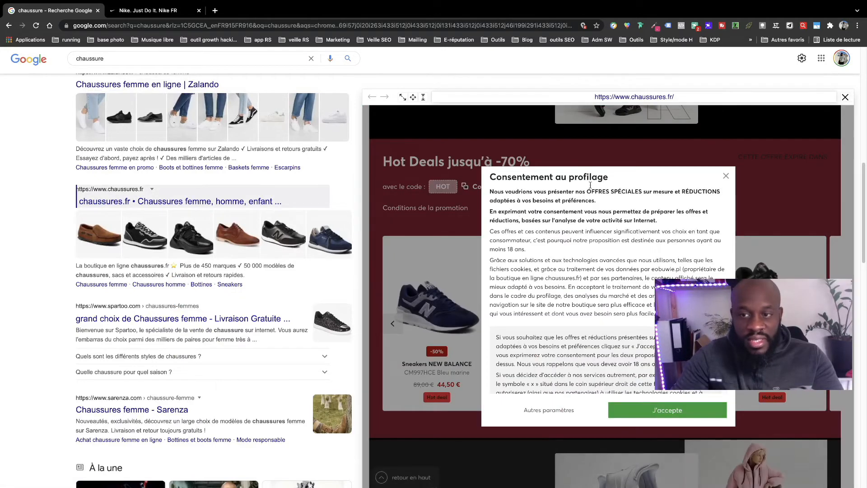
{"action": "scroll", "coordinate": [631, 317], "scroll_direction": "down", "scroll_amount": 5}
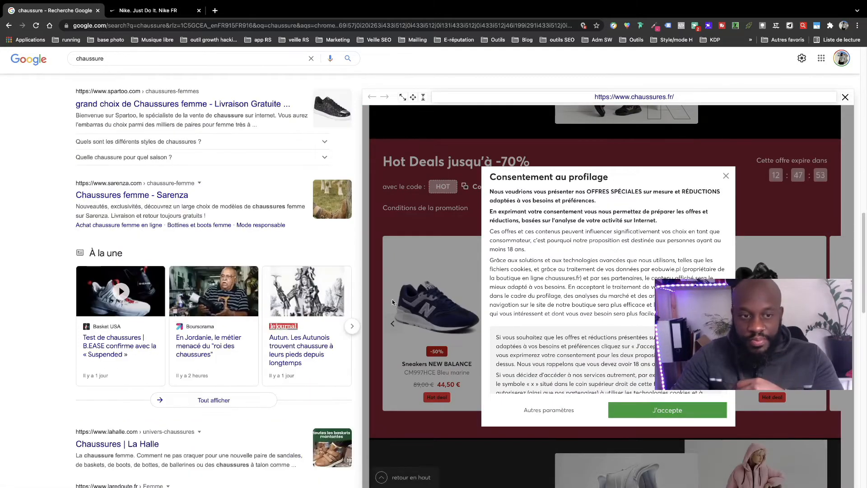
Preview the Spartoo women's shoes search result with URL Render and look through its page
{"action": "scroll", "coordinate": [279, 272], "scroll_direction": "up", "scroll_amount": 15}
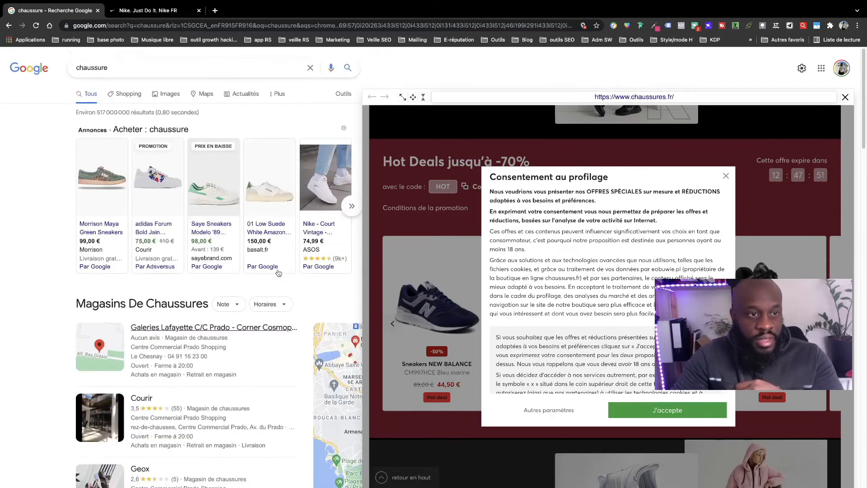
{"action": "scroll", "coordinate": [278, 273], "scroll_direction": "down", "scroll_amount": 12}
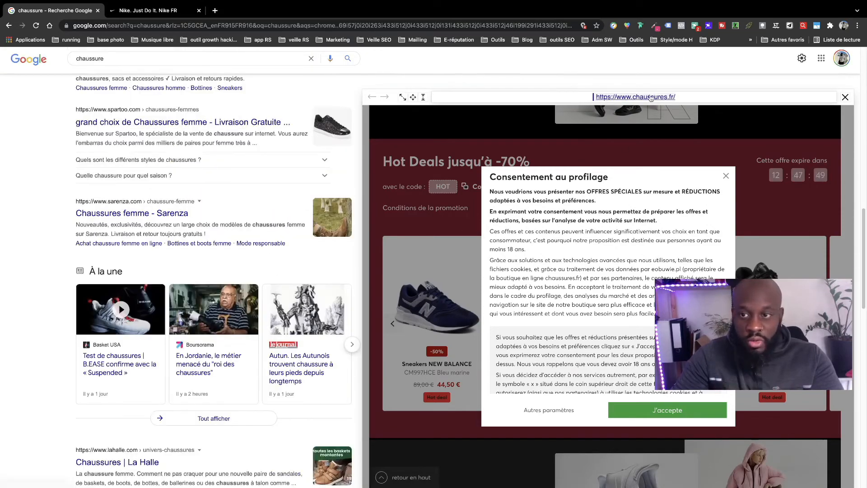
{"action": "left_click", "coordinate": [149, 121]}
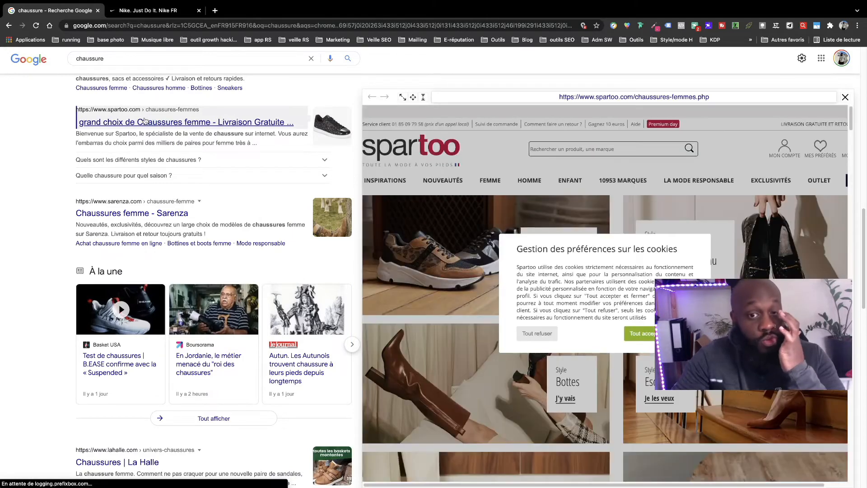
{"action": "scroll", "coordinate": [535, 225], "scroll_direction": "down", "scroll_amount": 2}
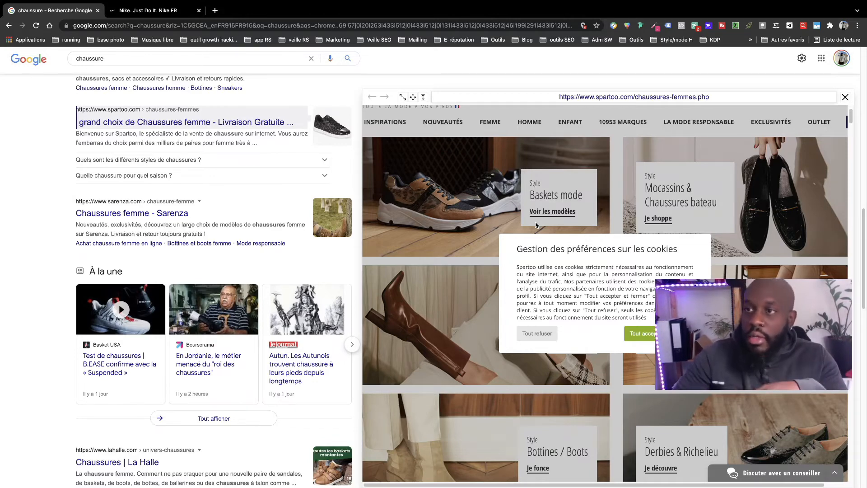
Open the LanguageTool extension's settings and review its general and current-site options
{"action": "left_click", "coordinate": [761, 26]}
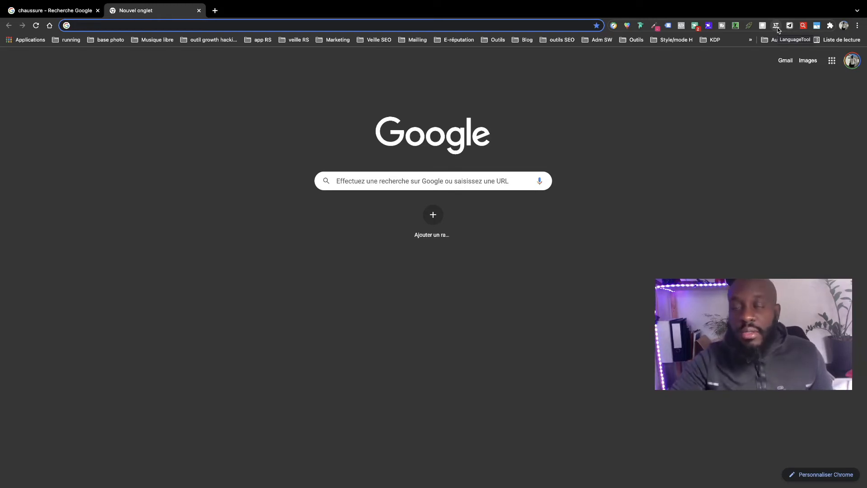
{"action": "left_click", "coordinate": [776, 26]}
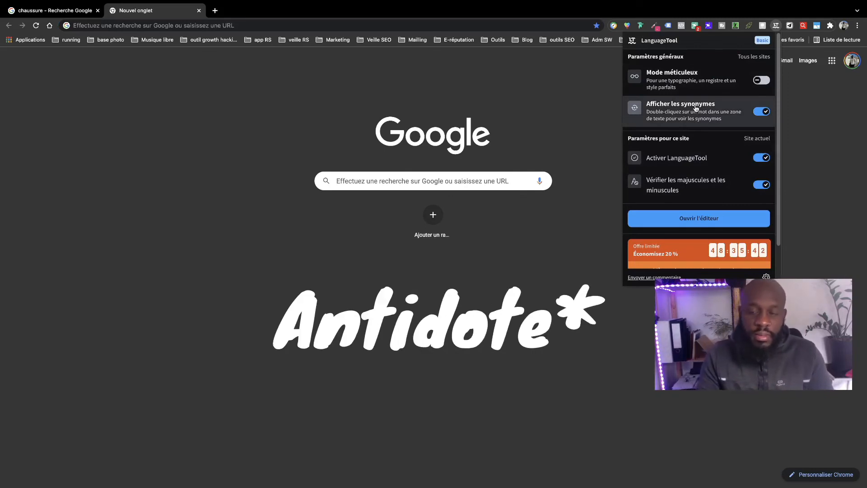
{"action": "scroll", "coordinate": [706, 136], "scroll_direction": "down", "scroll_amount": 2}
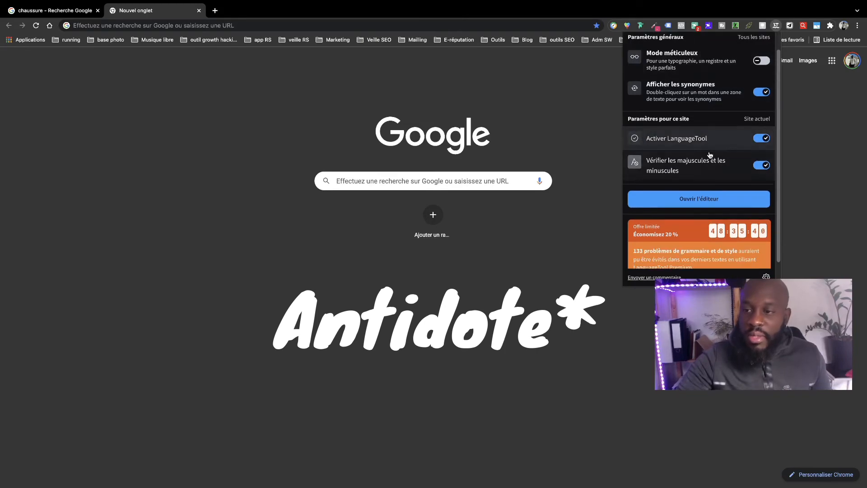